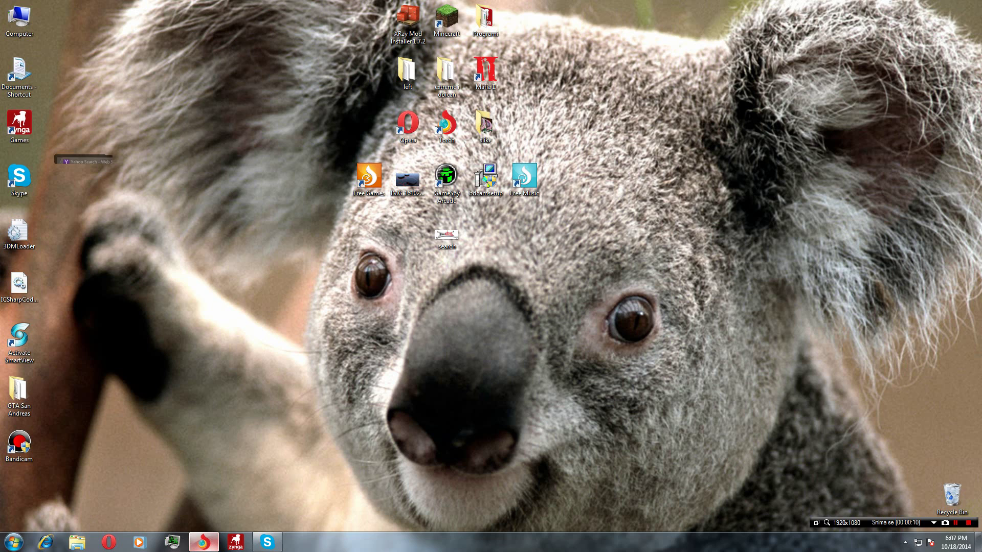
Open the download folder of the Bandicam v1.9.2.454 torrent from Torch and minimize the browser window.
{"action": "right_click", "coordinate": [204, 542]}
{"action": "left_click", "coordinate": [176, 514]}
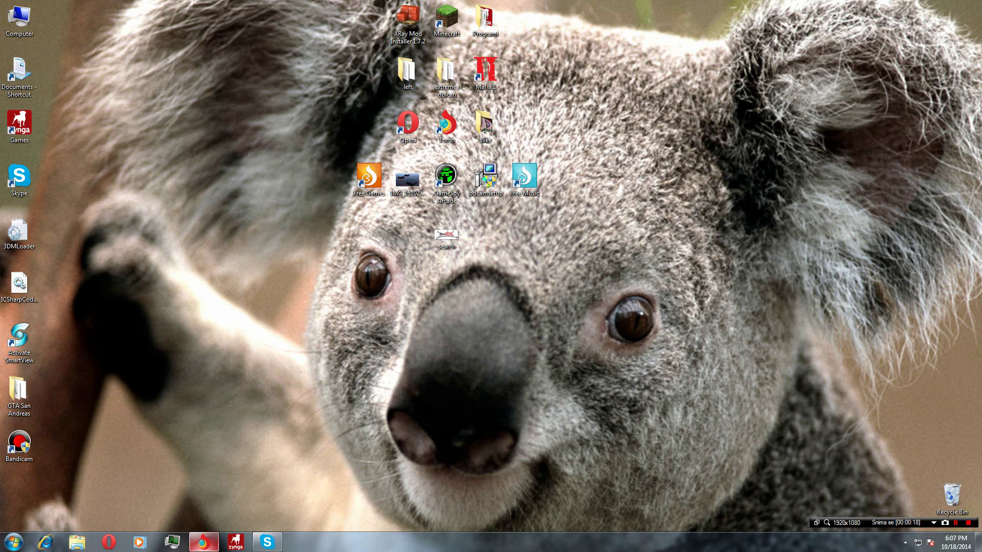
{"action": "left_click", "coordinate": [203, 543]}
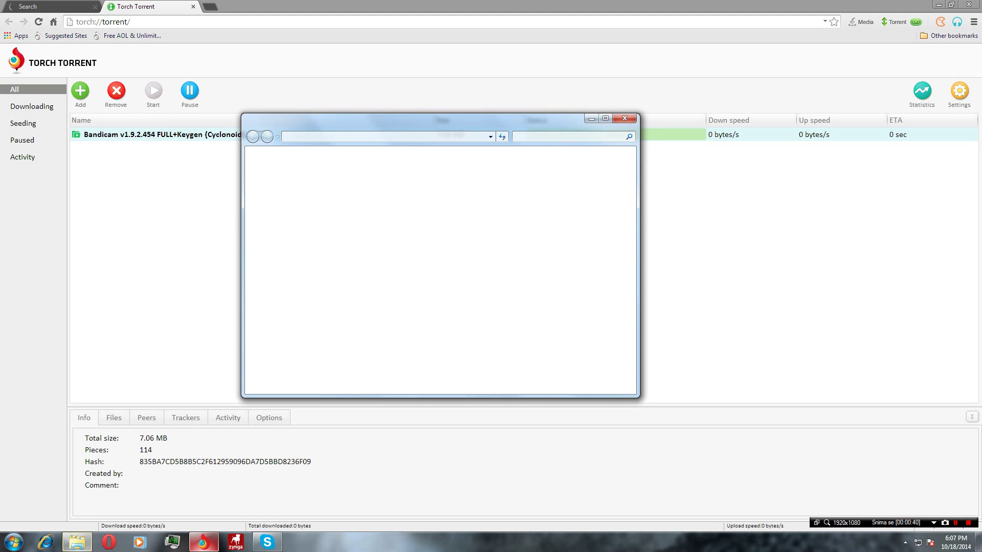
{"action": "left_click", "coordinate": [939, 4]}
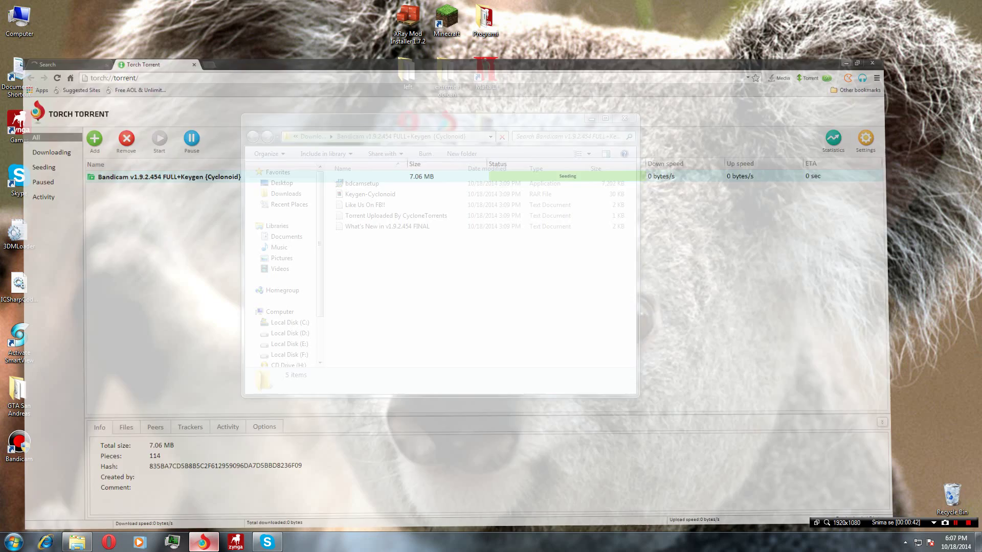
{"action": "mouse_move", "coordinate": [510, 324]}
{"action": "left_mouse_down"}
{"action": "mouse_move", "coordinate": [346, 202]}
{"action": "mouse_move", "coordinate": [443, 281]}
{"action": "mouse_move", "coordinate": [346, 256]}
{"action": "mouse_move", "coordinate": [329, 225]}
{"action": "mouse_move", "coordinate": [327, 279]}
{"action": "mouse_move", "coordinate": [327, 268]}
{"action": "left_mouse_up"}
{"action": "mouse_move", "coordinate": [376, 294]}
{"action": "left_mouse_down"}
{"action": "mouse_move", "coordinate": [326, 264]}
{"action": "mouse_move", "coordinate": [326, 204]}
{"action": "mouse_move", "coordinate": [326, 306]}
{"action": "left_mouse_up"}
{"action": "left_click_drag", "start_coordinate": [354, 268], "coordinate": [327, 196]}
{"action": "left_click_drag", "start_coordinate": [395, 304], "coordinate": [326, 295]}
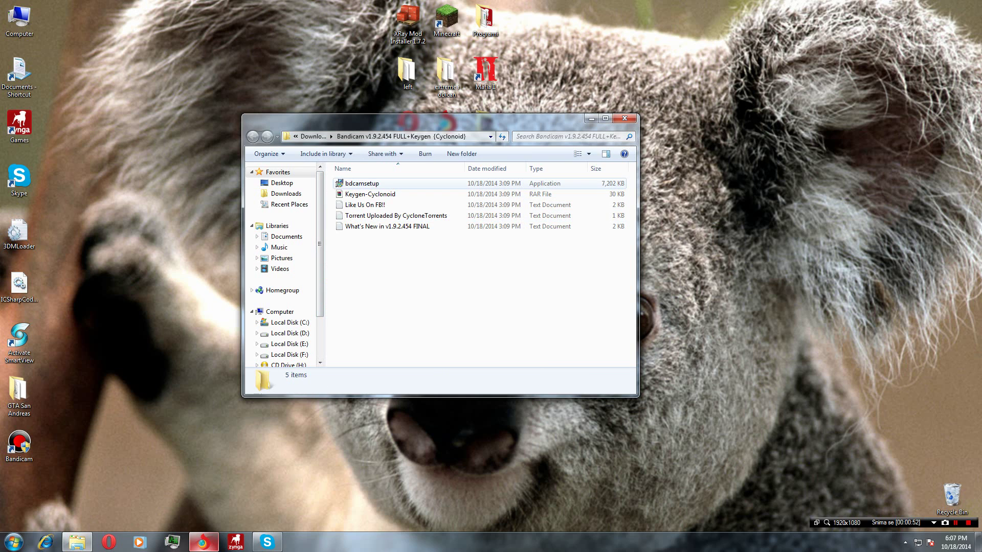
Examine the bdcamsetup and Keygen-Cyclonoid files in the Bandicam download folder.
{"action": "left_click", "coordinate": [369, 194]}
{"action": "left_click", "coordinate": [395, 267]}
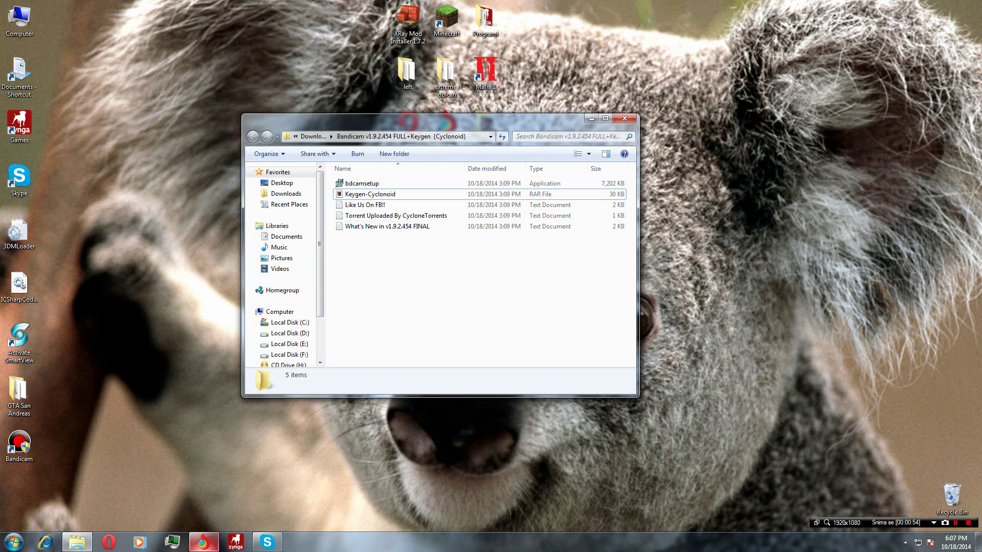
{"action": "left_click", "coordinate": [362, 183]}
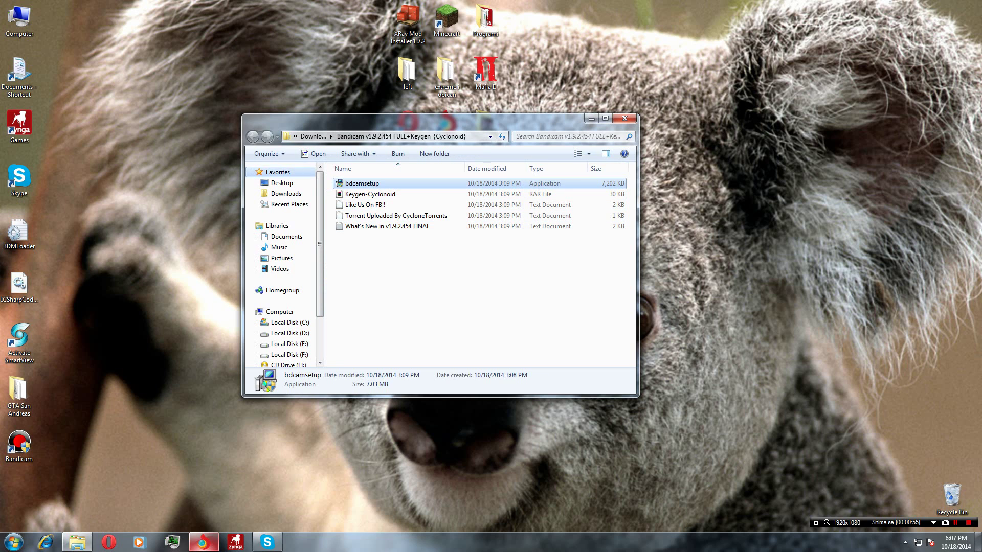
{"action": "left_click", "coordinate": [370, 193]}
{"action": "left_click", "coordinate": [362, 183]}
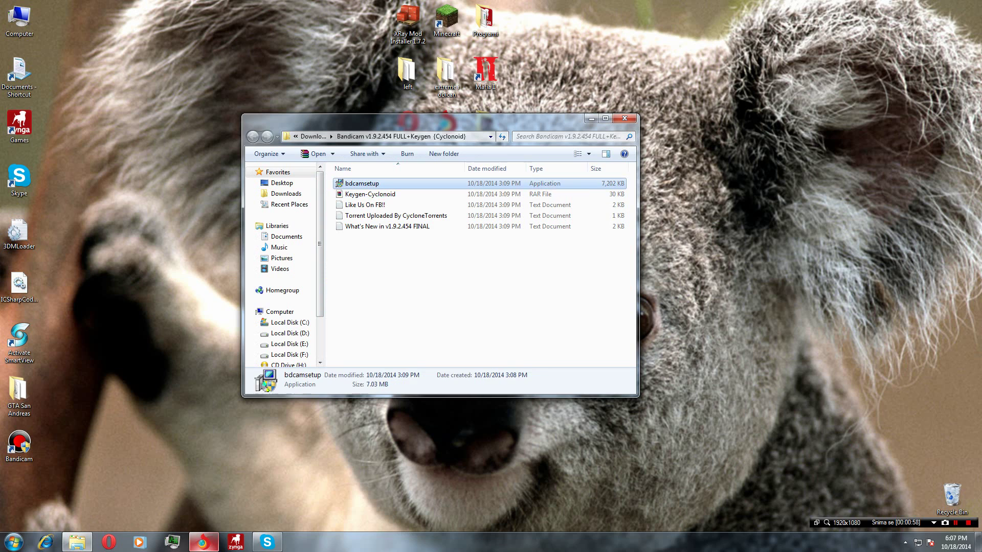
{"action": "left_click_drag", "start_coordinate": [379, 259], "coordinate": [351, 290]}
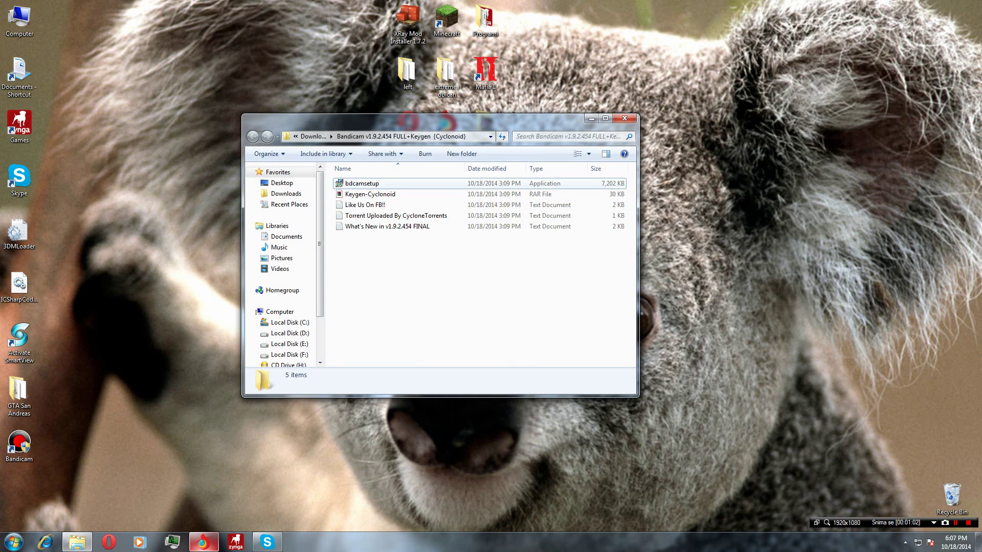
{"action": "left_click_drag", "start_coordinate": [331, 186], "coordinate": [337, 199]}
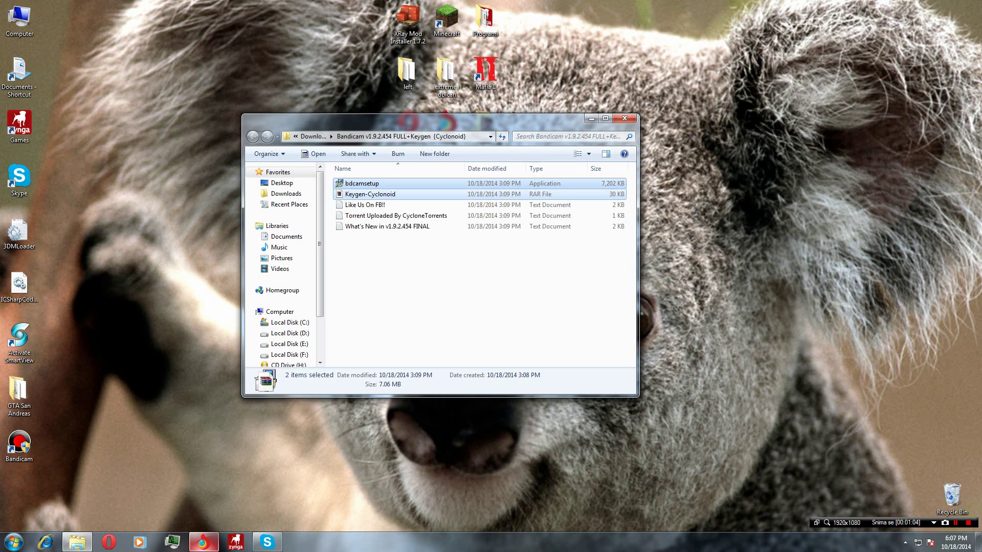
{"action": "left_click", "coordinate": [330, 200]}
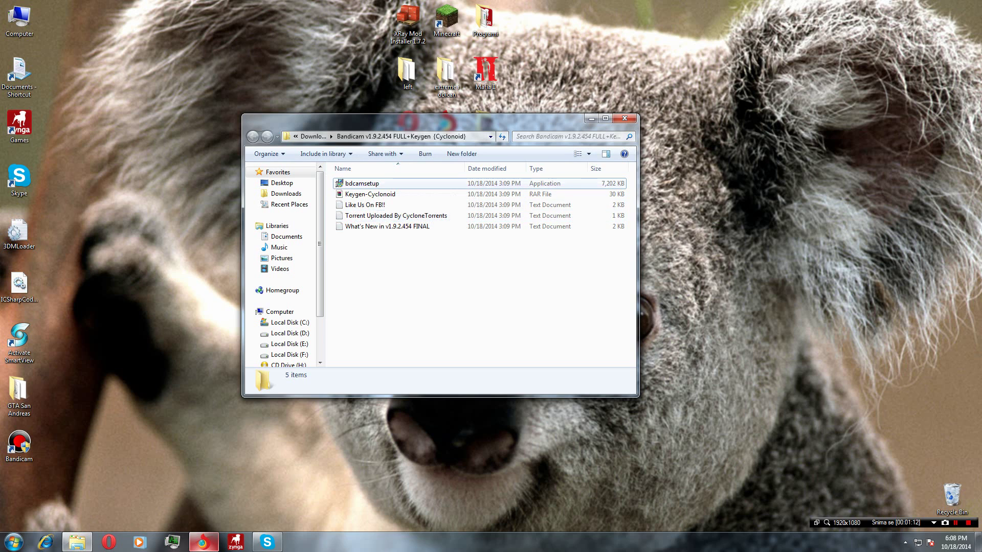
Open the Keygen-Cyclonoid archive to view the files it contains.
{"action": "left_click", "coordinate": [381, 195]}
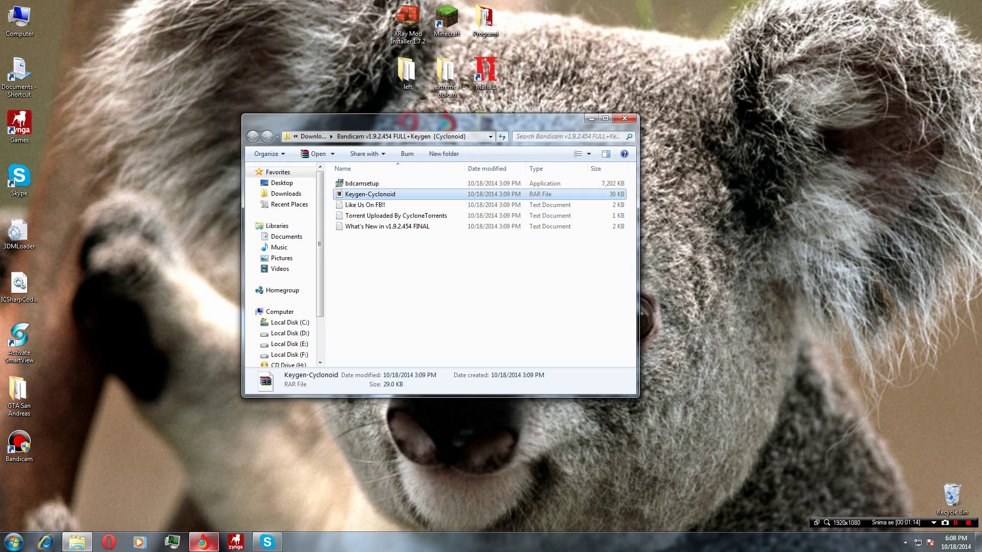
{"action": "key", "text": "Return"}
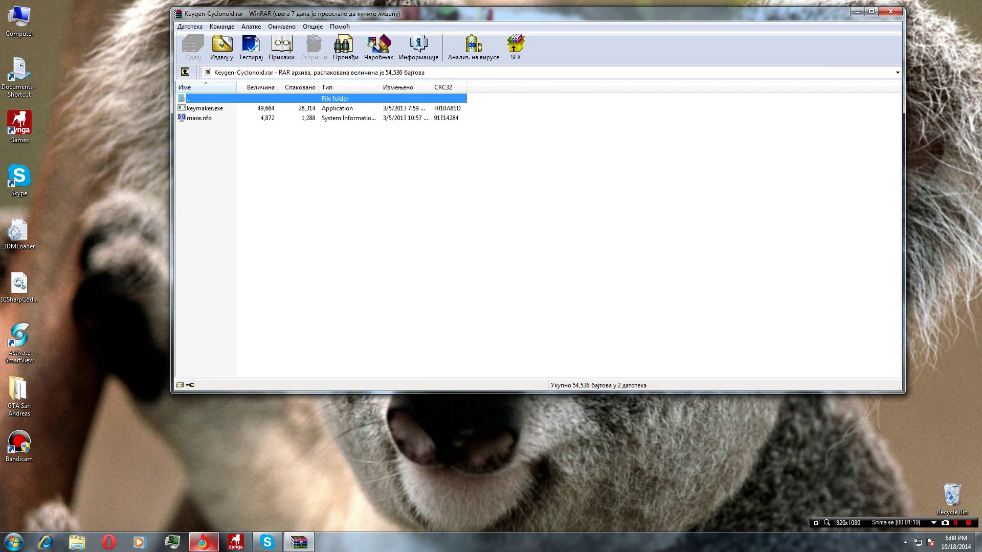
Open the installation folder behind the Bandicam desktop shortcut and close the archive window.
{"action": "left_click", "coordinate": [18, 445]}
{"action": "right_click", "coordinate": [23, 452]}
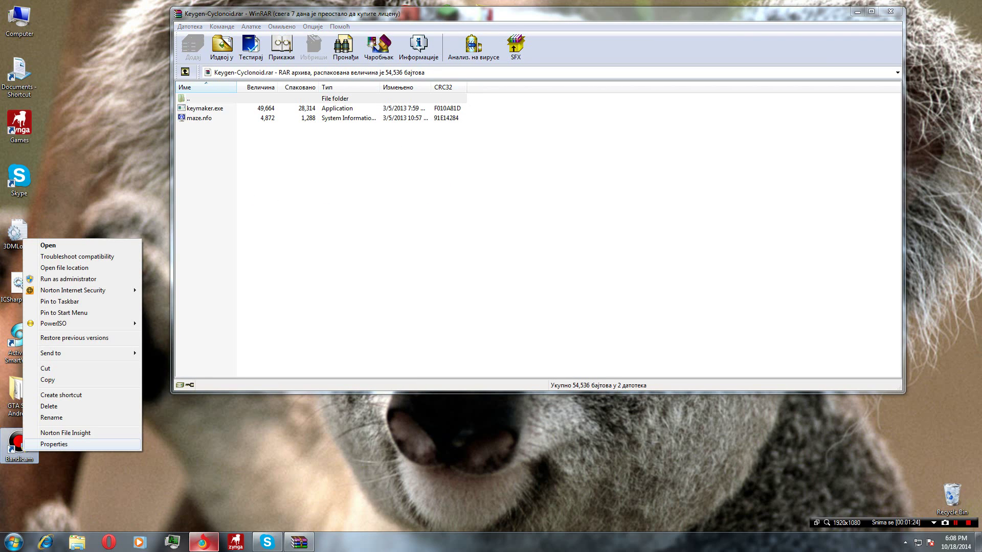
{"action": "left_click", "coordinate": [54, 444]}
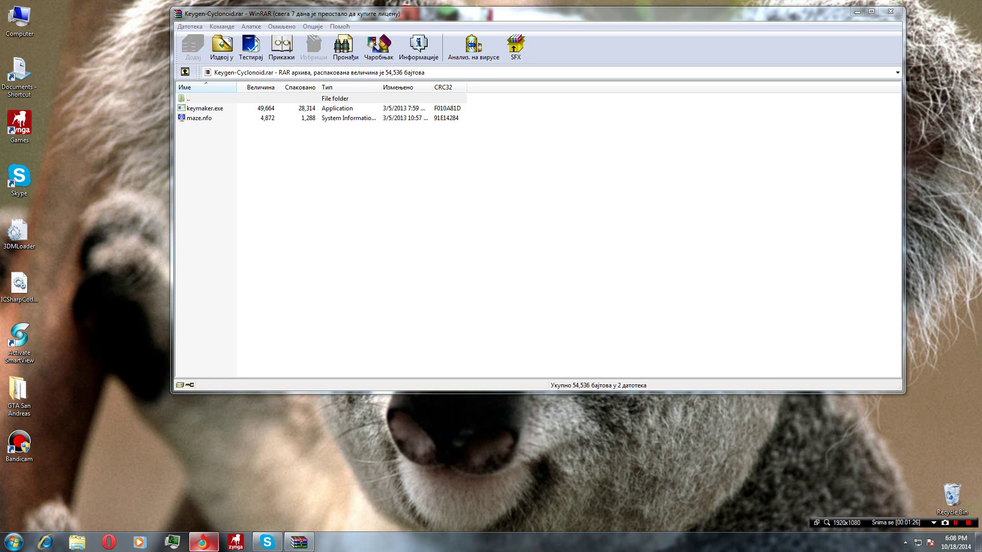
{"action": "left_click", "coordinate": [69, 444]}
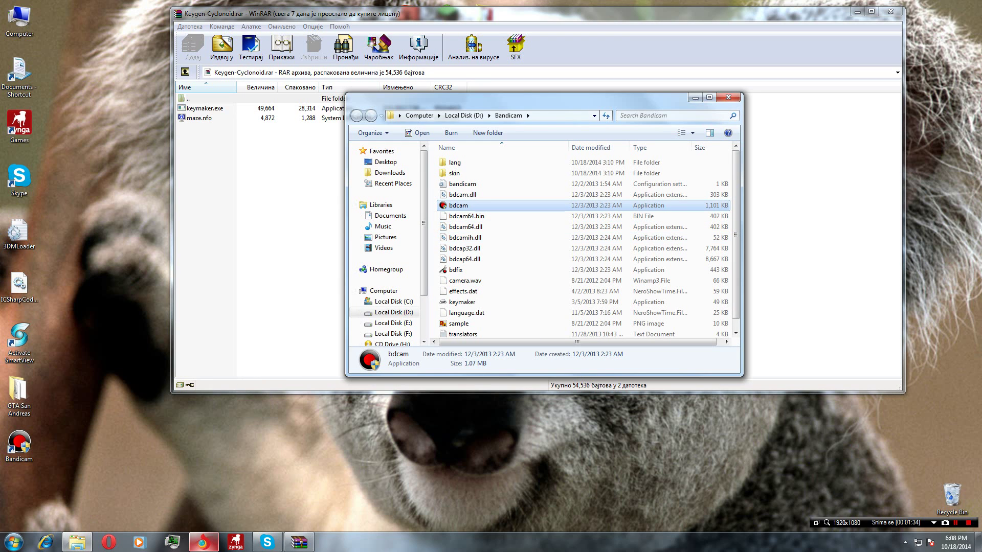
{"action": "left_click", "coordinate": [891, 11]}
Try to run the keymaker application in the Bandicam folder as administrator, and minimize the folder window.
{"action": "left_click", "coordinate": [462, 302]}
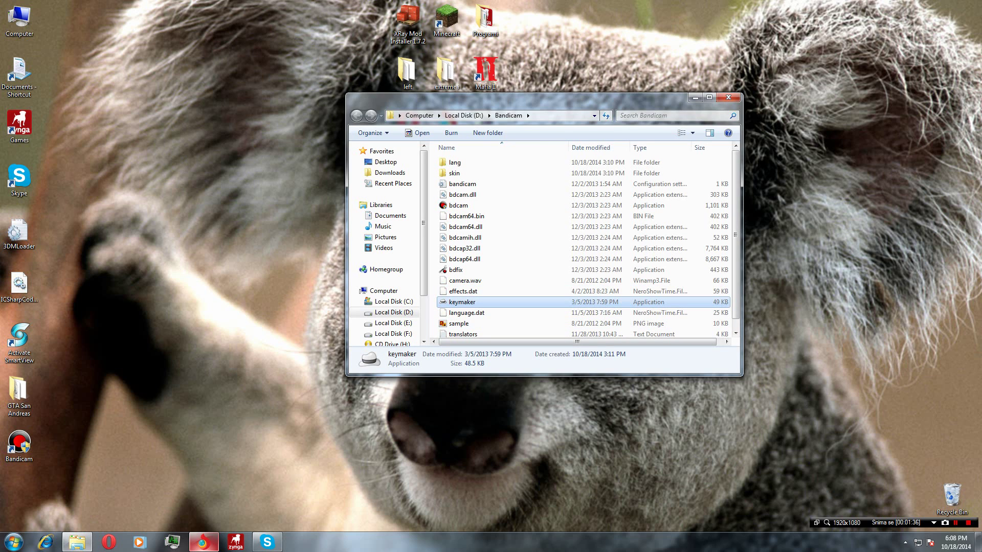
{"action": "right_click", "coordinate": [471, 304]}
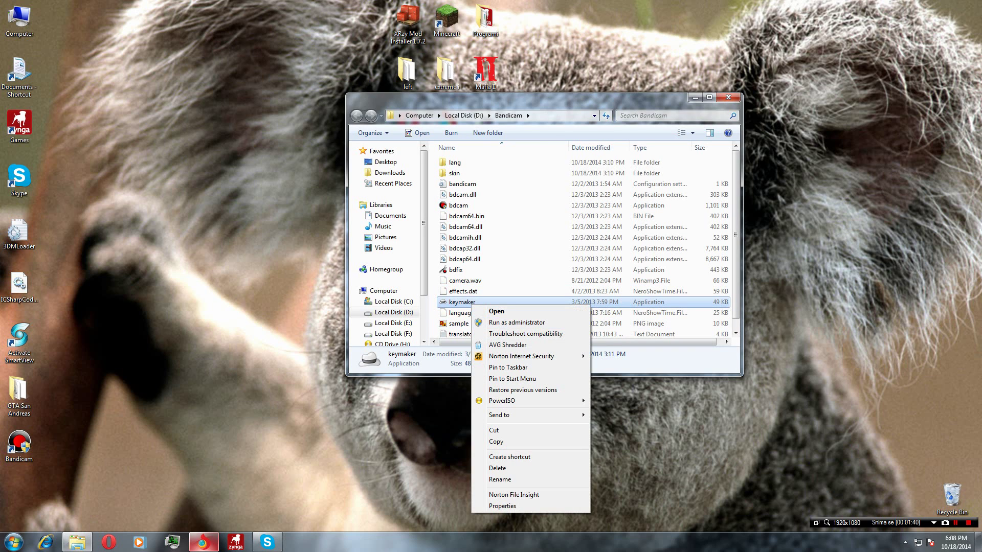
{"action": "left_click", "coordinate": [517, 323]}
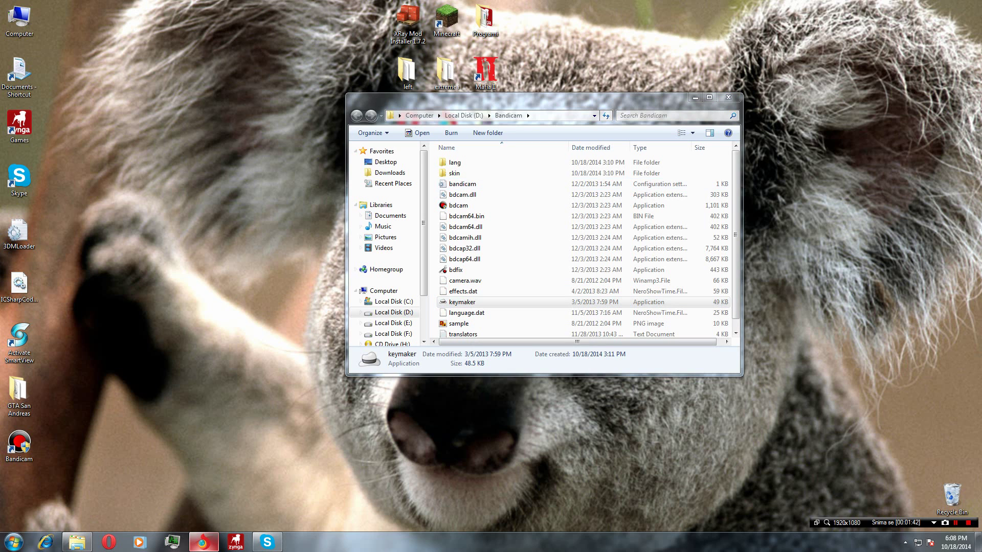
{"action": "left_click", "coordinate": [695, 97]}
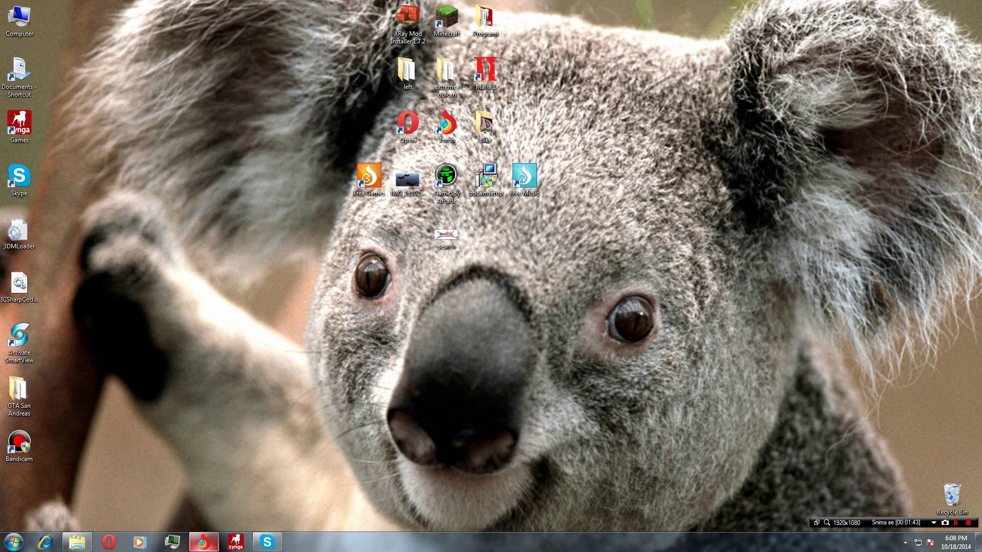
{"action": "left_click_drag", "start_coordinate": [197, 330], "coordinate": [544, 459]}
{"action": "left_click_drag", "start_coordinate": [655, 281], "coordinate": [153, 419]}
{"action": "left_click_drag", "start_coordinate": [595, 323], "coordinate": [366, 433]}
{"action": "left_click_drag", "start_coordinate": [590, 342], "coordinate": [366, 464]}
{"action": "left_click_drag", "start_coordinate": [476, 344], "coordinate": [244, 443]}
{"action": "left_click_drag", "start_coordinate": [602, 288], "coordinate": [339, 477]}
{"action": "left_click_drag", "start_coordinate": [641, 326], "coordinate": [431, 420]}
{"action": "left_click_drag", "start_coordinate": [833, 378], "coordinate": [351, 457]}
Close the Torch browser and the Bandicam installation folder window.
{"action": "right_click", "coordinate": [204, 542]}
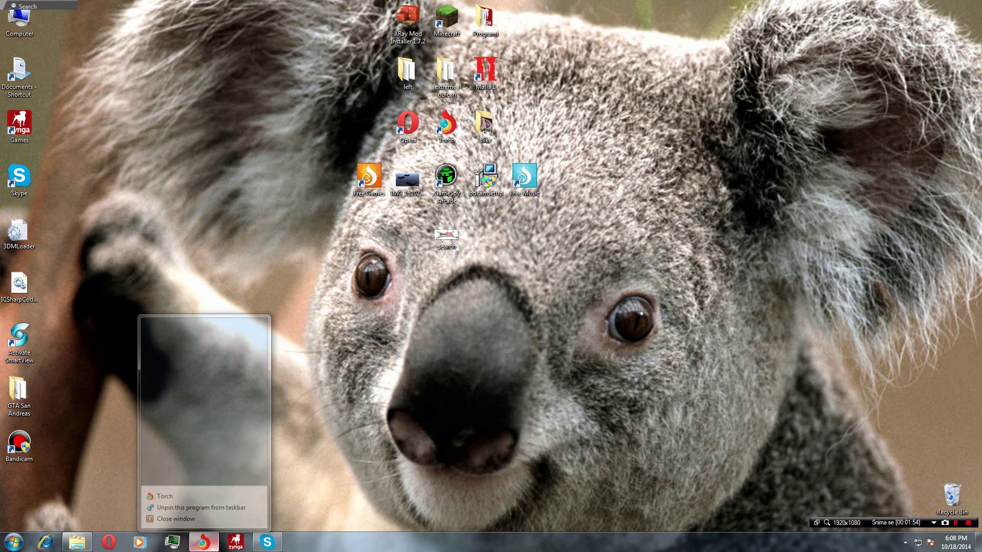
{"action": "left_click", "coordinate": [205, 514]}
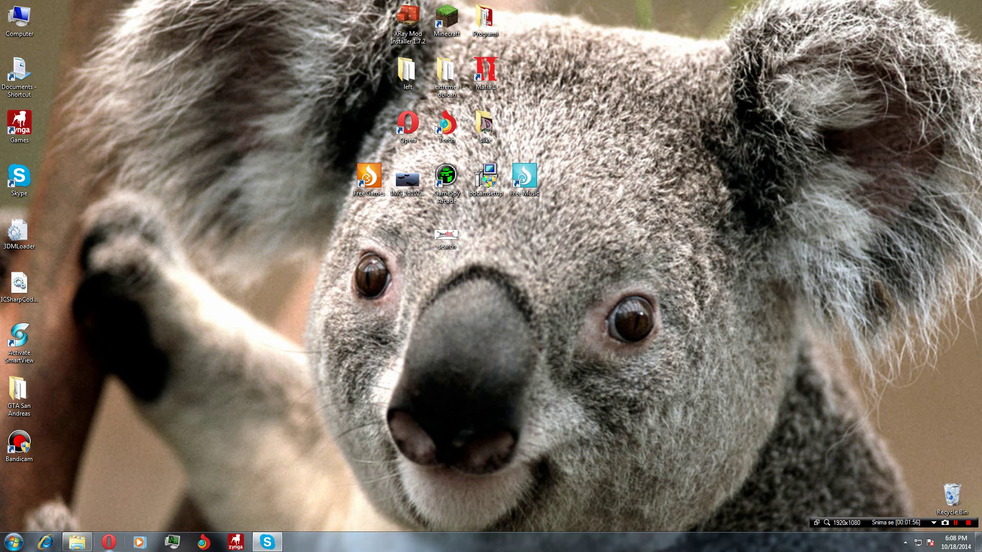
{"action": "left_click", "coordinate": [76, 543]}
{"action": "left_click", "coordinate": [728, 97]}
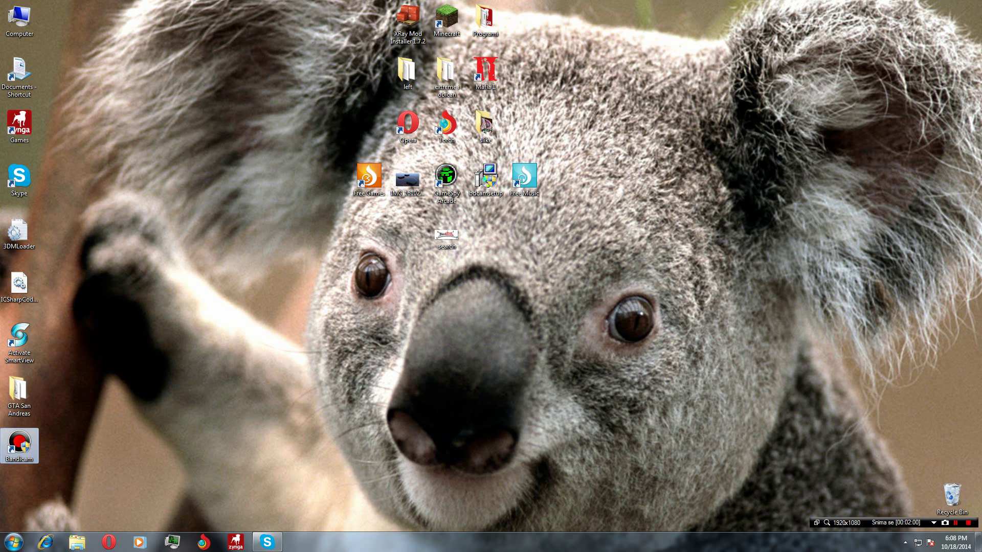
Bring up the main window of the Bandicam instance running in the background.
{"action": "left_click", "coordinate": [905, 543]}
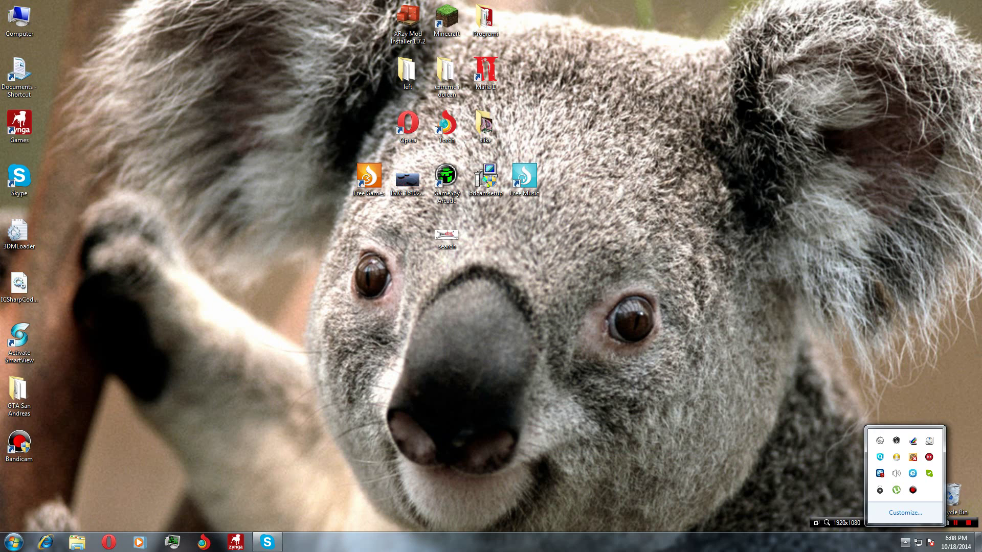
{"action": "left_click", "coordinate": [913, 490]}
{"action": "left_click", "coordinate": [713, 404]}
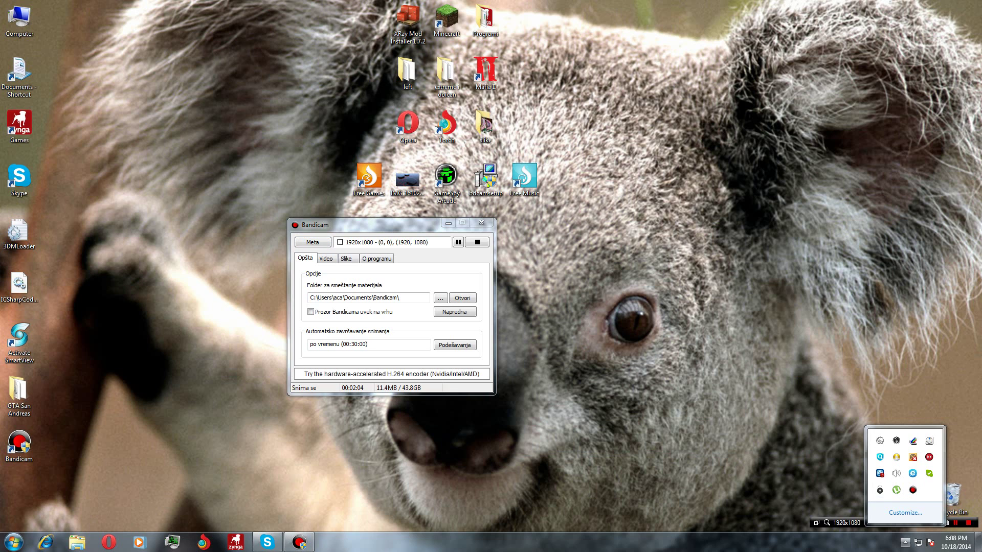
{"action": "left_click_drag", "start_coordinate": [713, 404], "coordinate": [623, 384]}
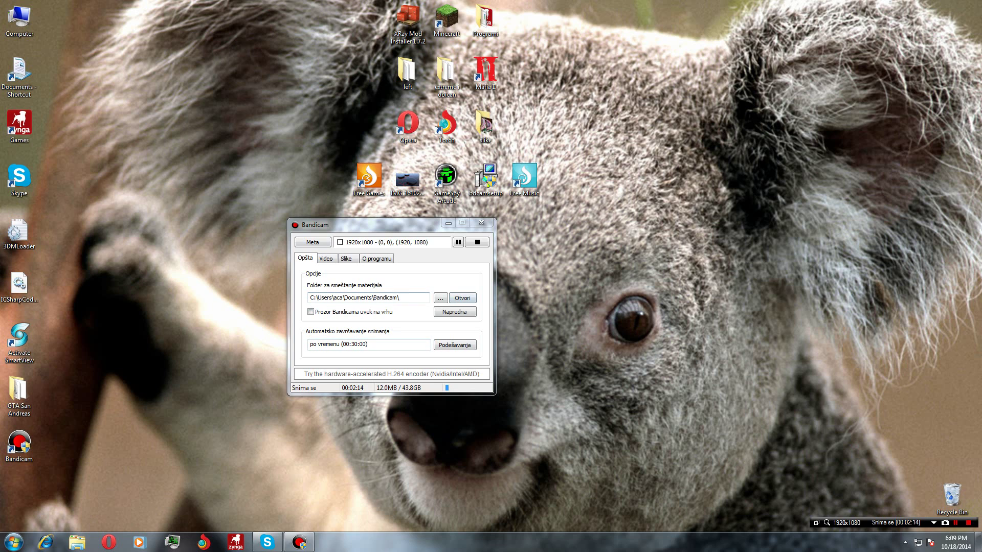
{"action": "left_click_drag", "start_coordinate": [605, 257], "coordinate": [492, 354]}
{"action": "left_click_drag", "start_coordinate": [592, 228], "coordinate": [429, 291]}
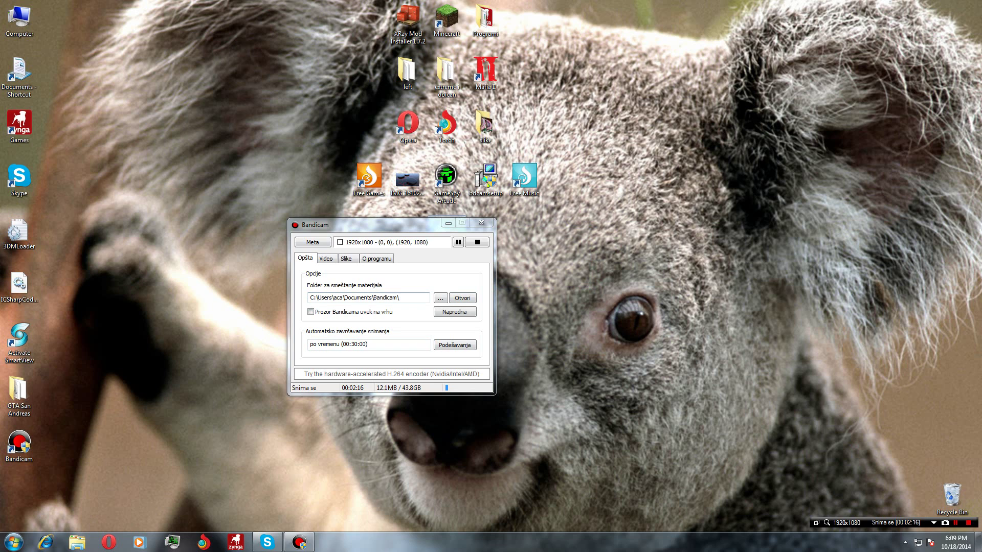
{"action": "left_click_drag", "start_coordinate": [552, 200], "coordinate": [757, 270]}
{"action": "left_click_drag", "start_coordinate": [592, 241], "coordinate": [211, 410]}
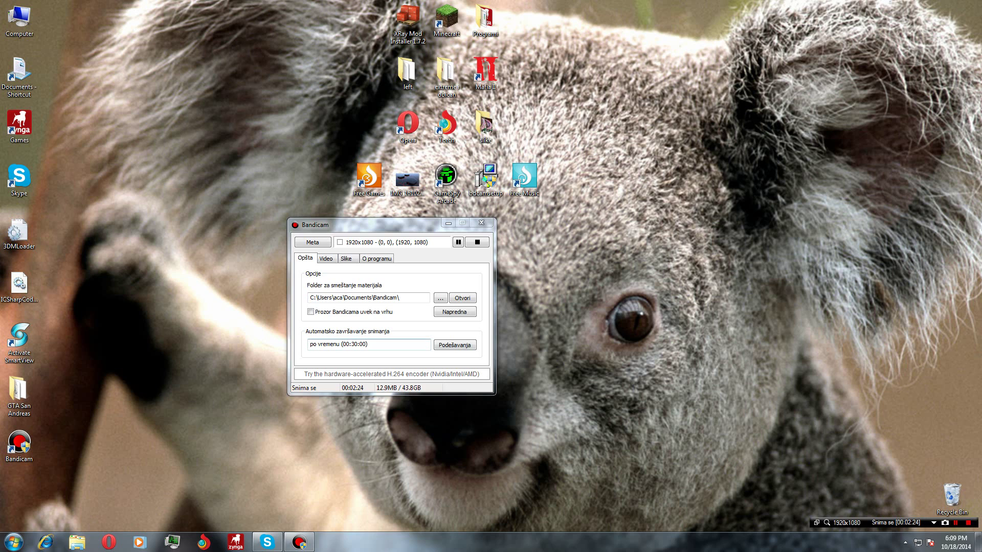
{"action": "left_click_drag", "start_coordinate": [580, 210], "coordinate": [744, 286]}
{"action": "left_click_drag", "start_coordinate": [579, 286], "coordinate": [745, 245]}
Review the automatic recording stop settings, including the maximum recording time, and close them without changing any value.
{"action": "left_click", "coordinate": [454, 345]}
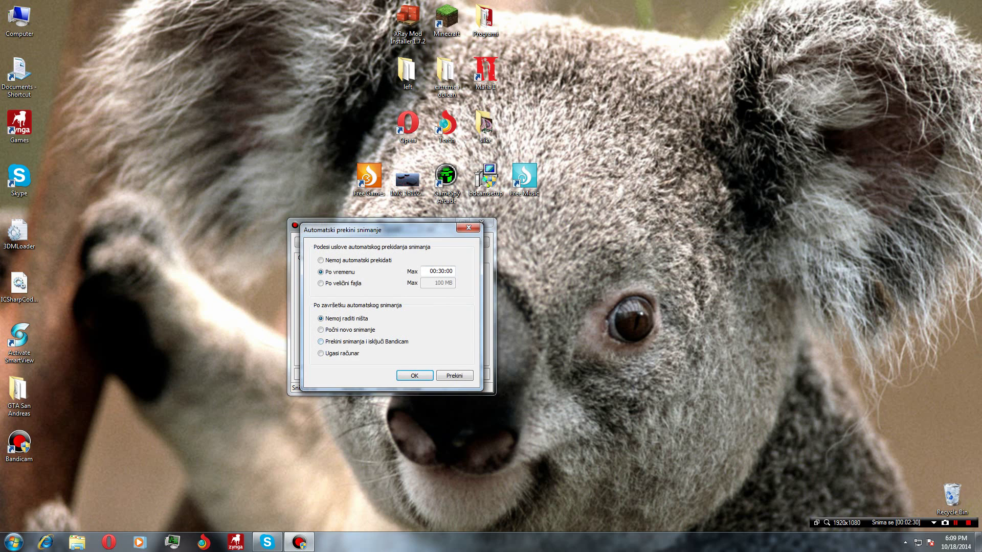
{"action": "left_click", "coordinate": [438, 271]}
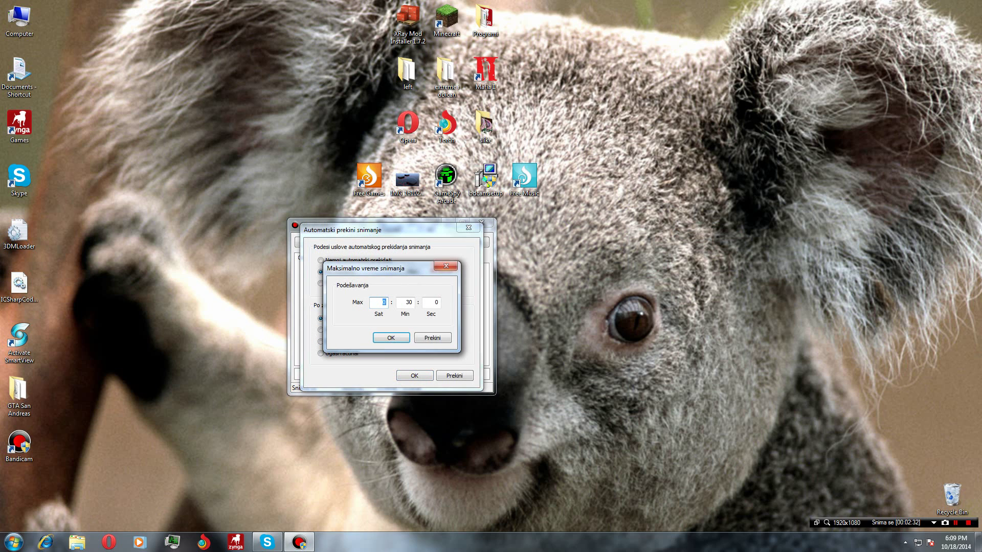
{"action": "left_click", "coordinate": [445, 265]}
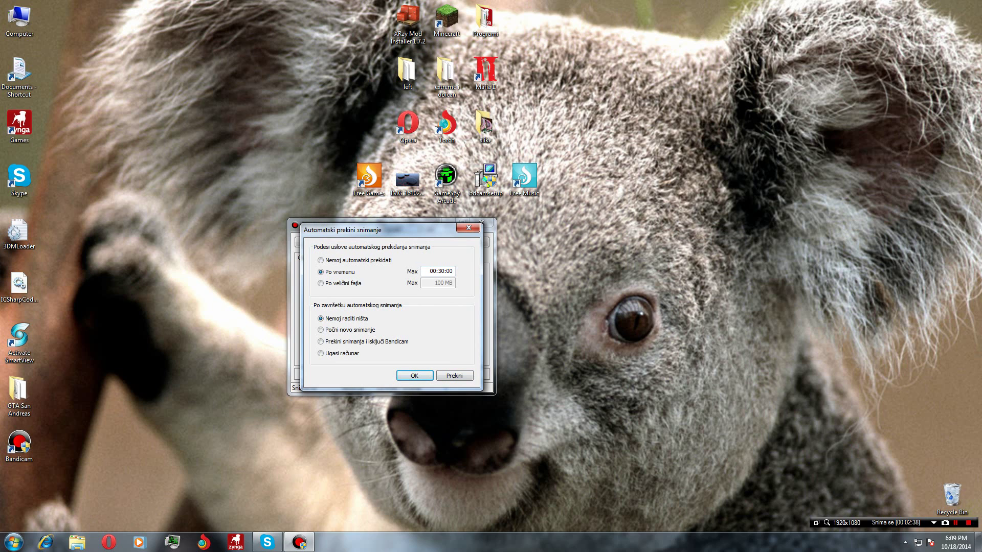
{"action": "left_click", "coordinate": [438, 271]}
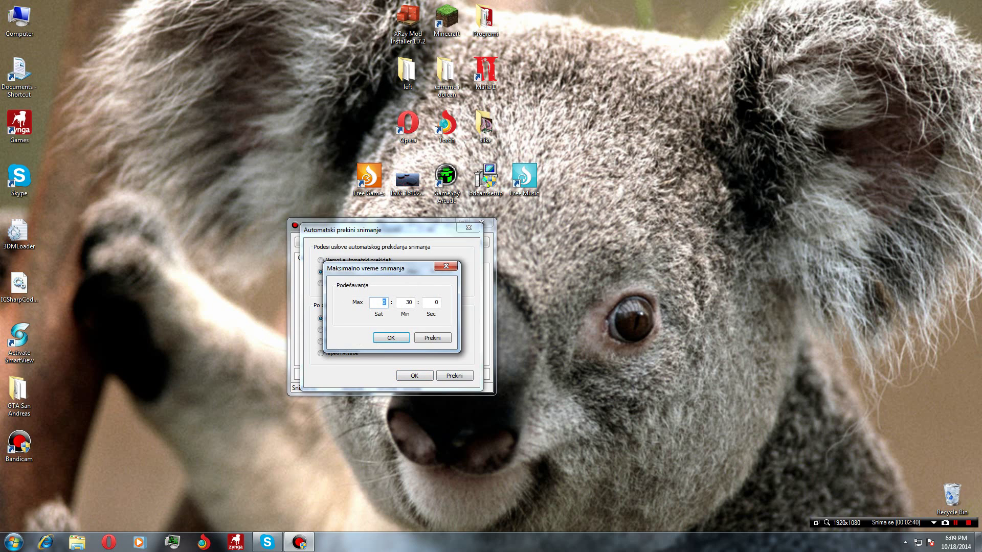
{"action": "left_click", "coordinate": [446, 266]}
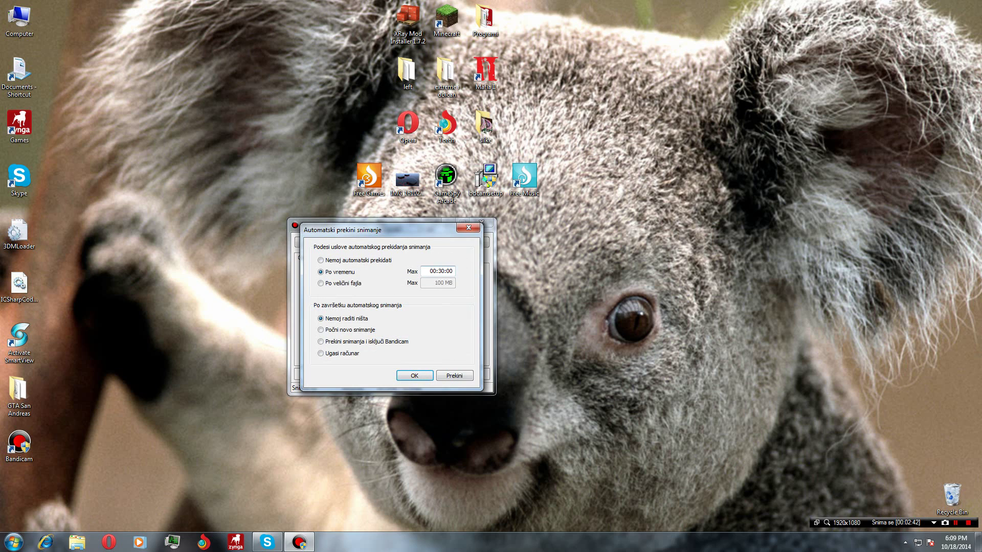
{"action": "left_click", "coordinate": [414, 376]}
{"action": "key", "text": "Return"}
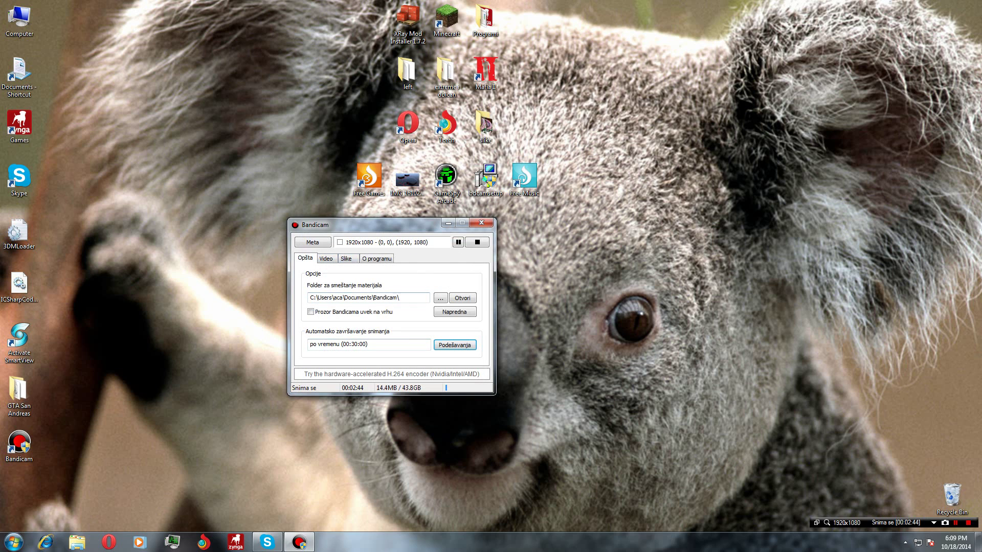
Review Bandicam's output folder, video recording settings, image capture settings and program license information.
{"action": "mouse_move", "coordinate": [399, 298]}
{"action": "left_mouse_down"}
{"action": "mouse_move", "coordinate": [349, 298]}
{"action": "mouse_move", "coordinate": [400, 298]}
{"action": "left_mouse_up"}
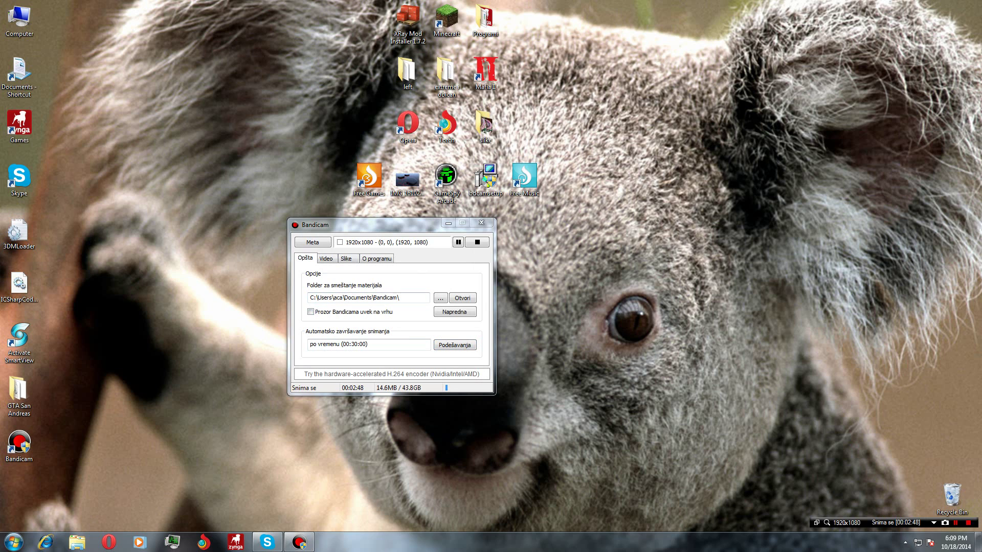
{"action": "left_click", "coordinate": [326, 258]}
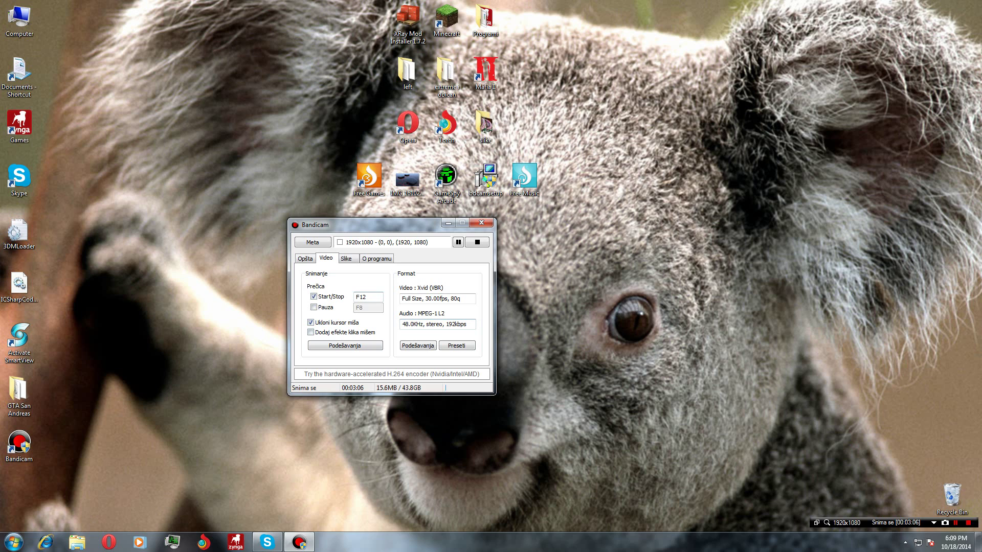
{"action": "left_click", "coordinate": [346, 258]}
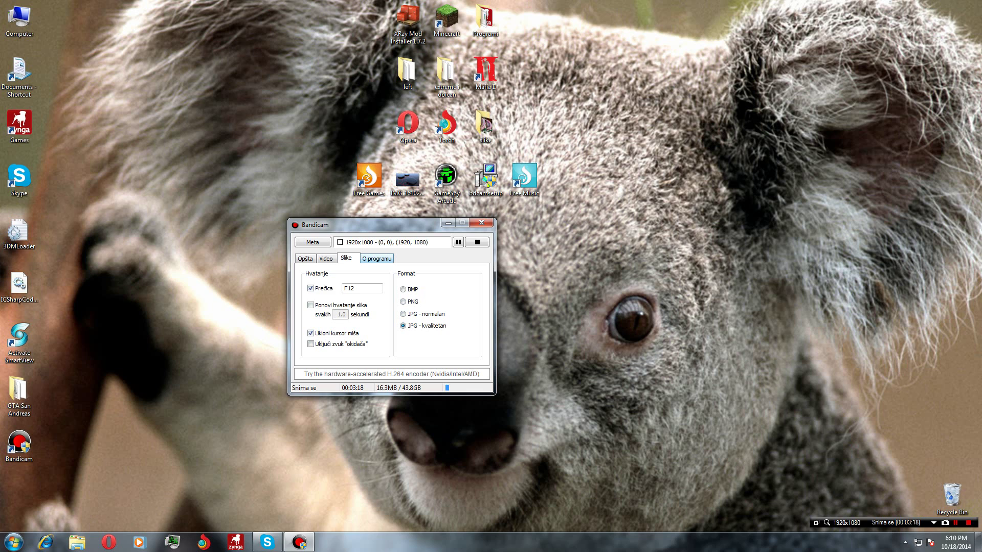
{"action": "left_click", "coordinate": [377, 258]}
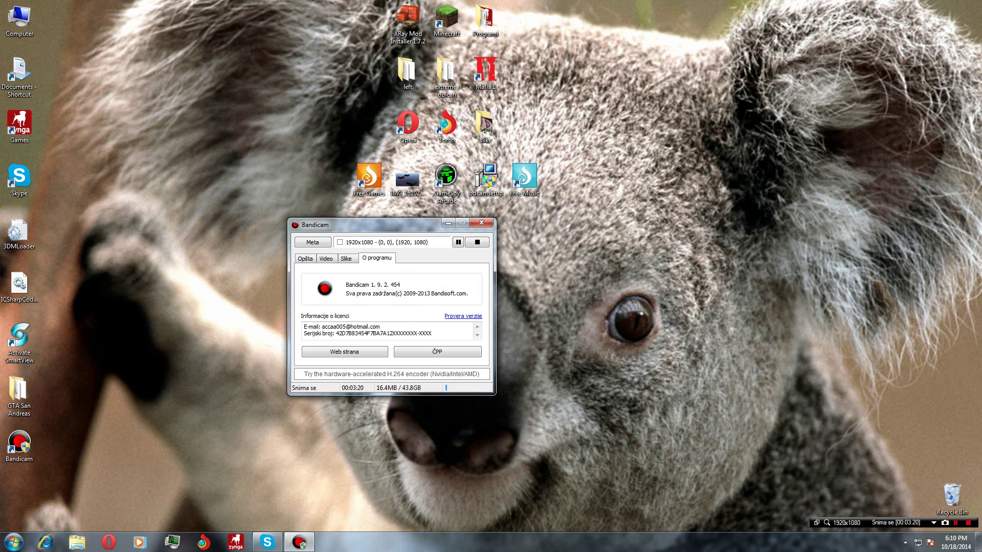